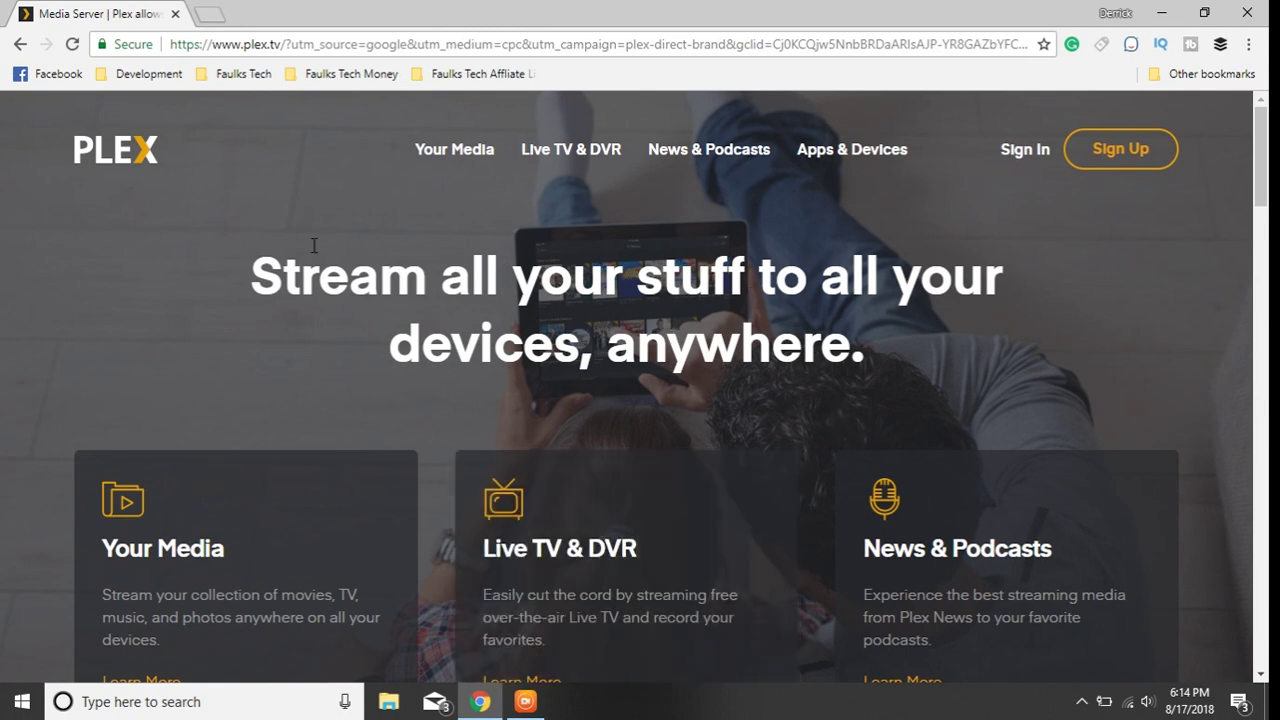
- Begin signing up for a Plex account from the plex.tv homepage
{"action": "left_click", "coordinate": [1150, 150]}
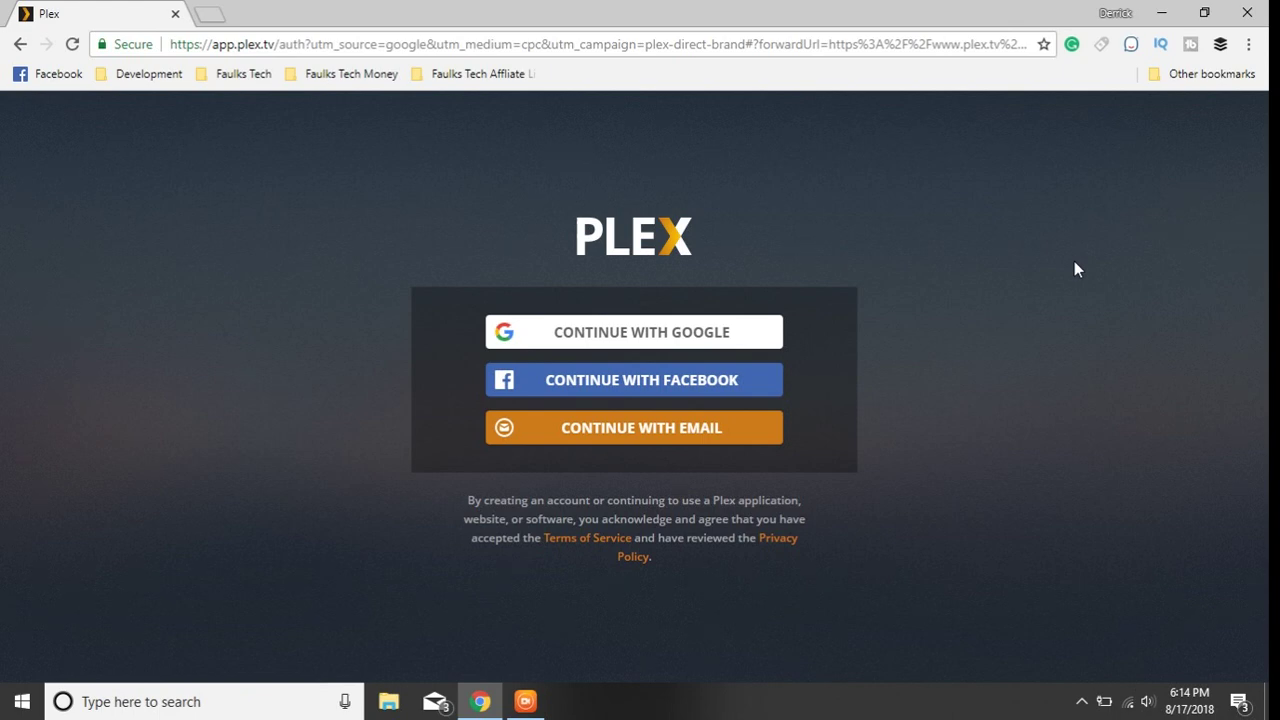
- Sign in to Plex with a Google account and dismiss the Plex Pass offer
{"action": "left_click", "coordinate": [644, 335]}
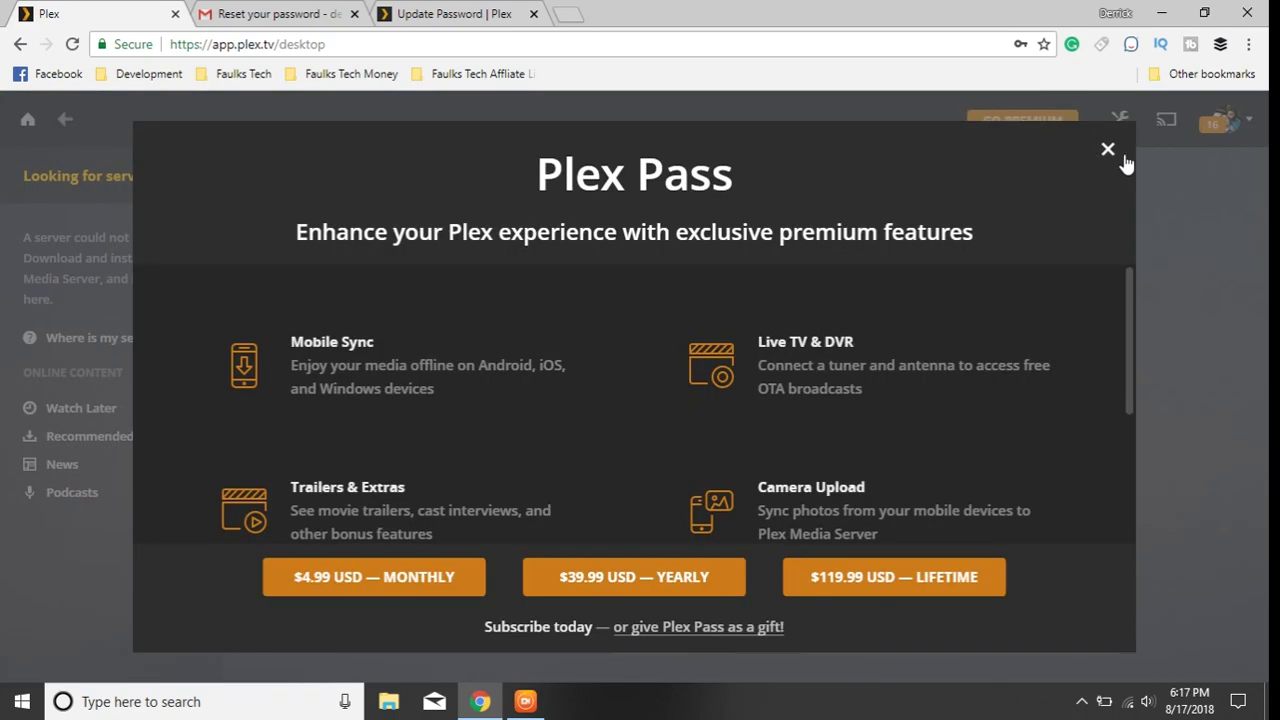
{"action": "left_click", "coordinate": [1108, 151]}
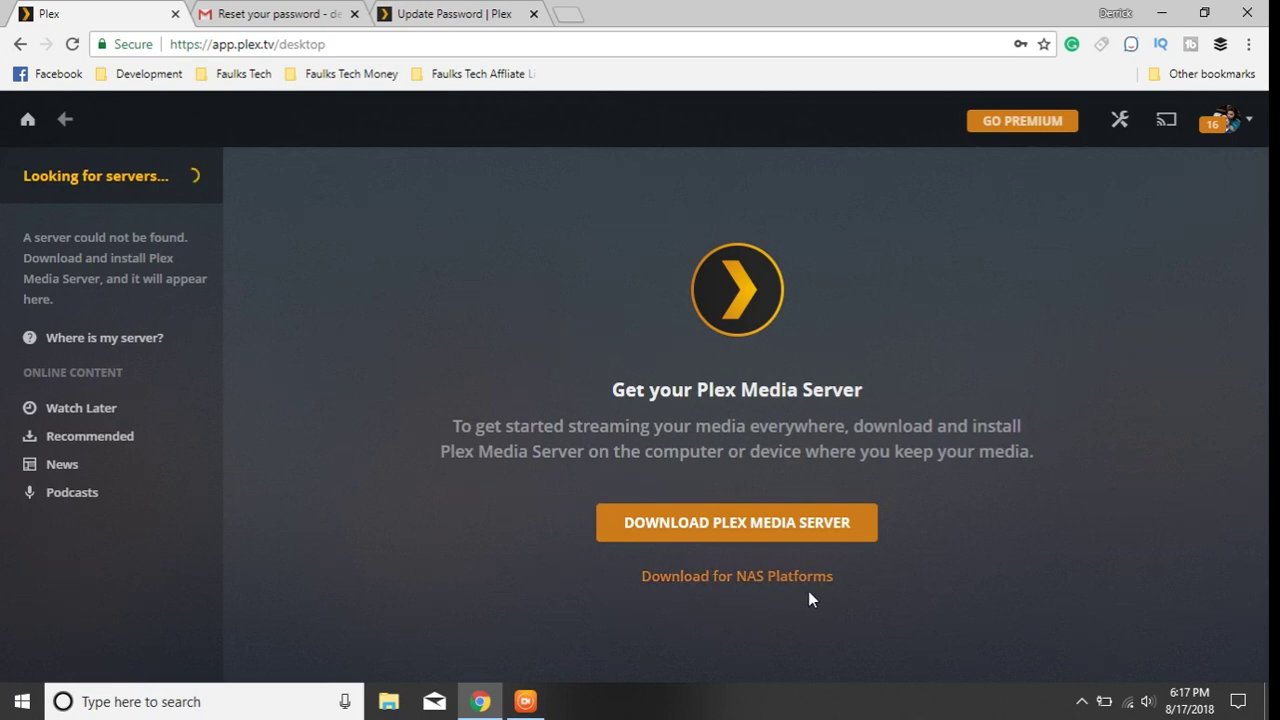
- Download the Windows Plex Media Server installer (1.13.5.5291) and run it
{"action": "left_click", "coordinate": [787, 535]}
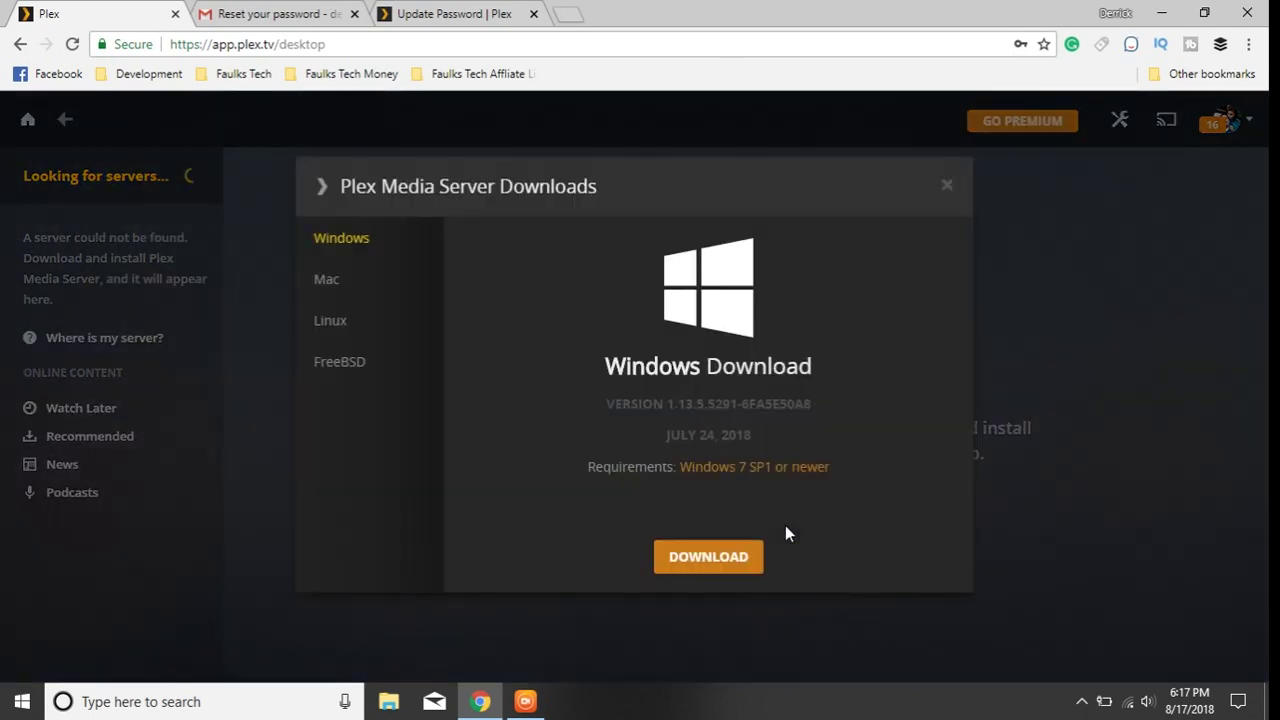
{"action": "left_click", "coordinate": [740, 565]}
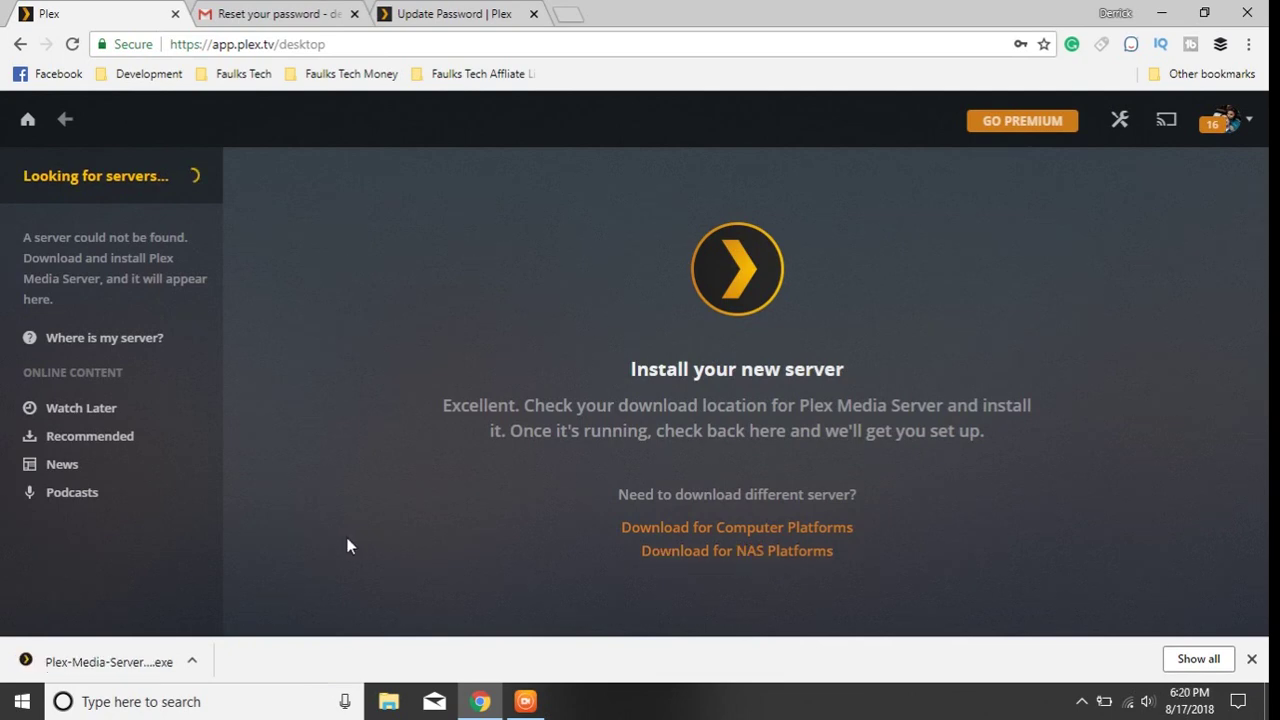
{"action": "left_click", "coordinate": [110, 661]}
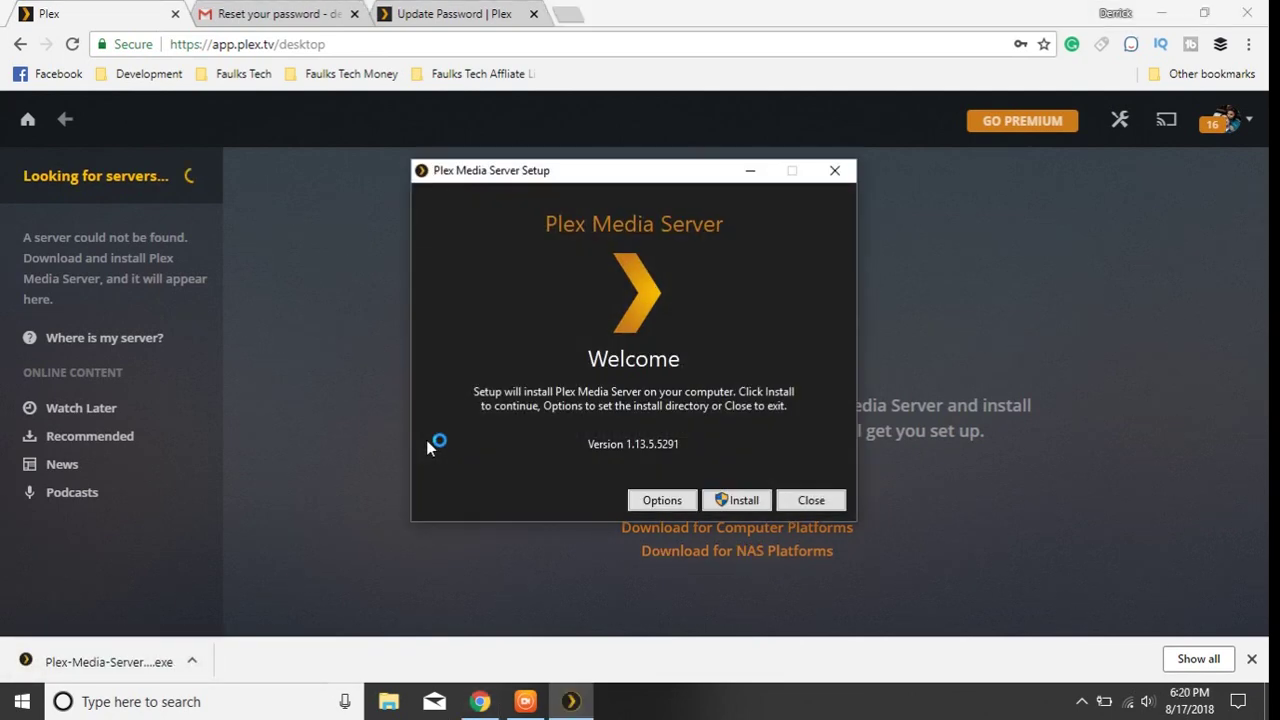
- Install Plex Media Server to the default Program Files folder and launch it
{"action": "left_click", "coordinate": [670, 503]}
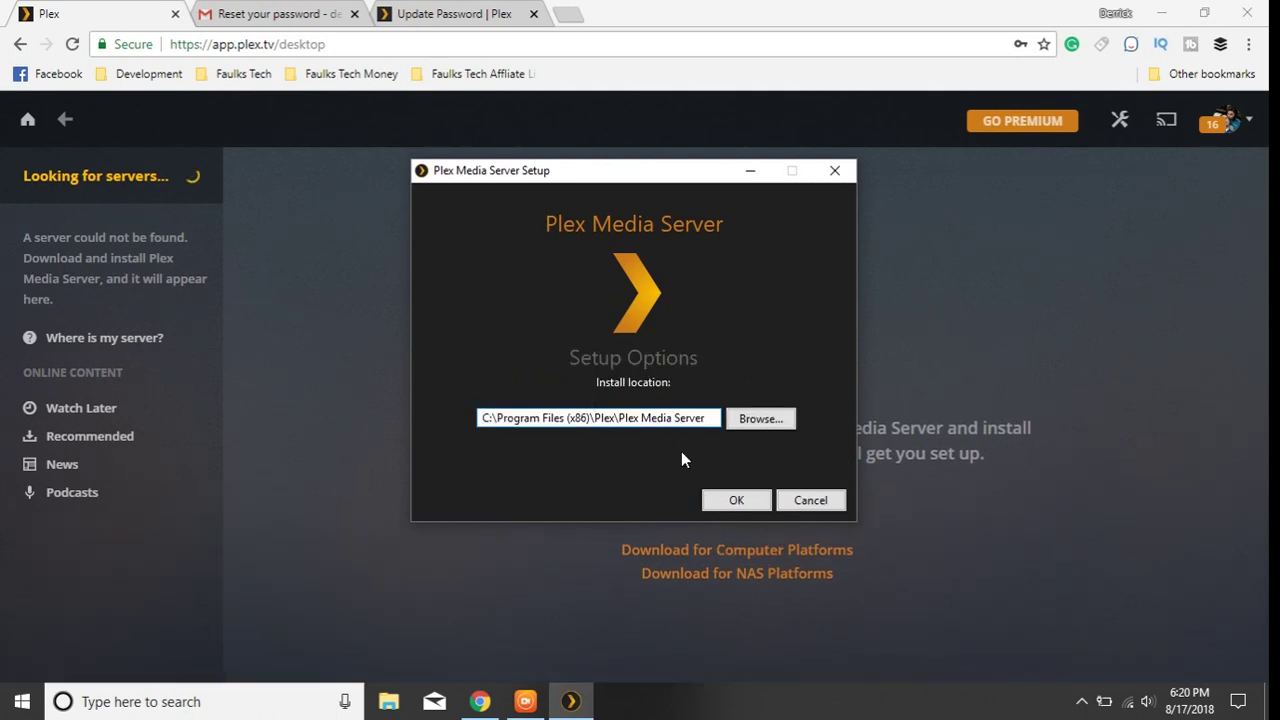
{"action": "left_click", "coordinate": [731, 500]}
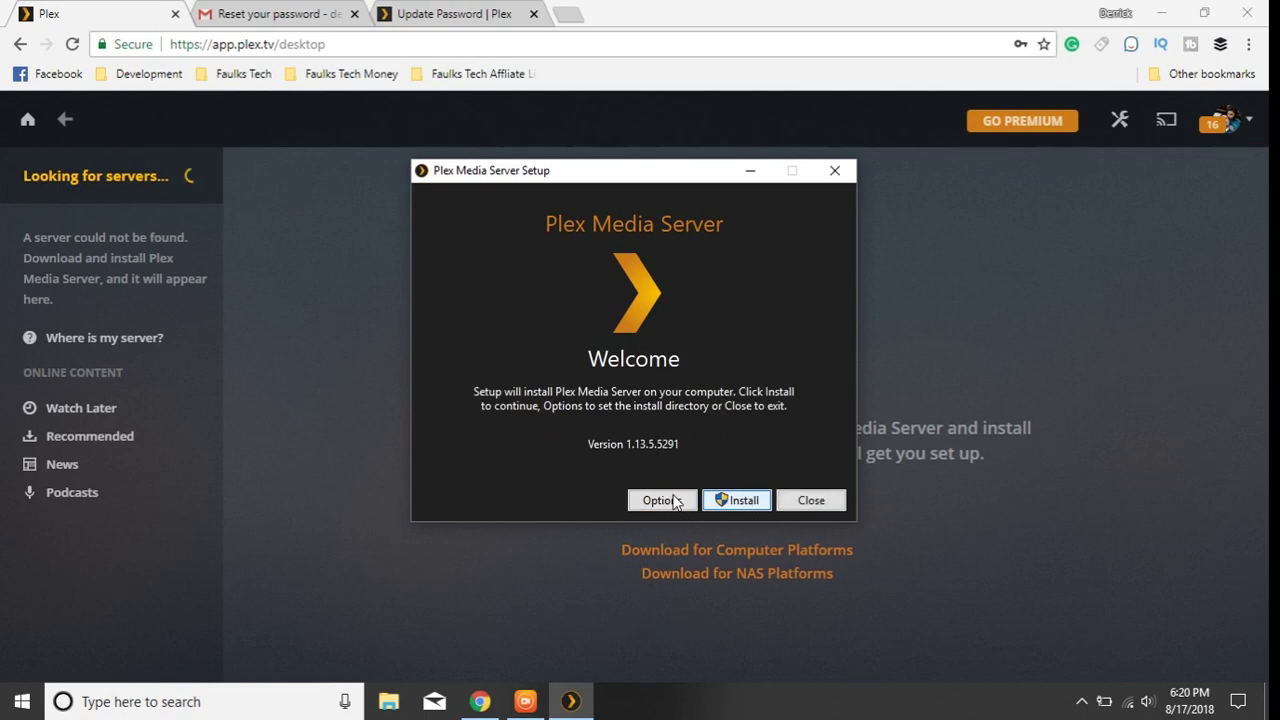
{"action": "left_click", "coordinate": [740, 500]}
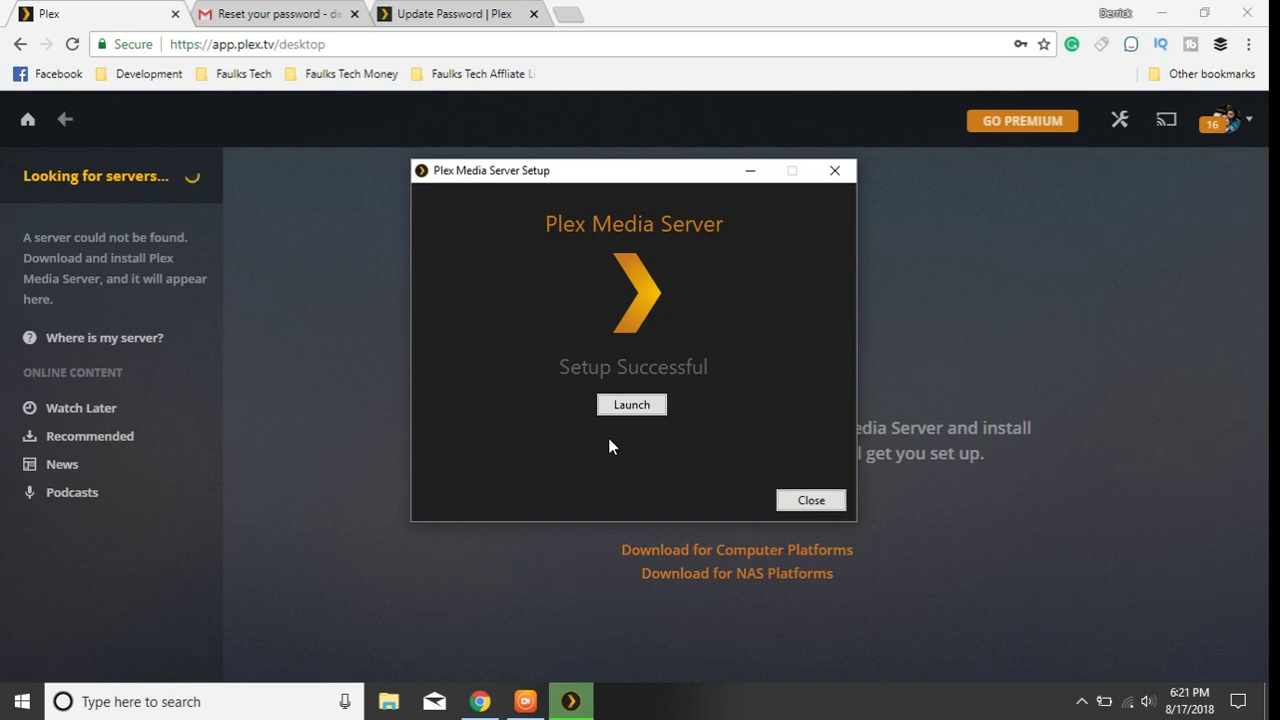
{"action": "left_click", "coordinate": [619, 405]}
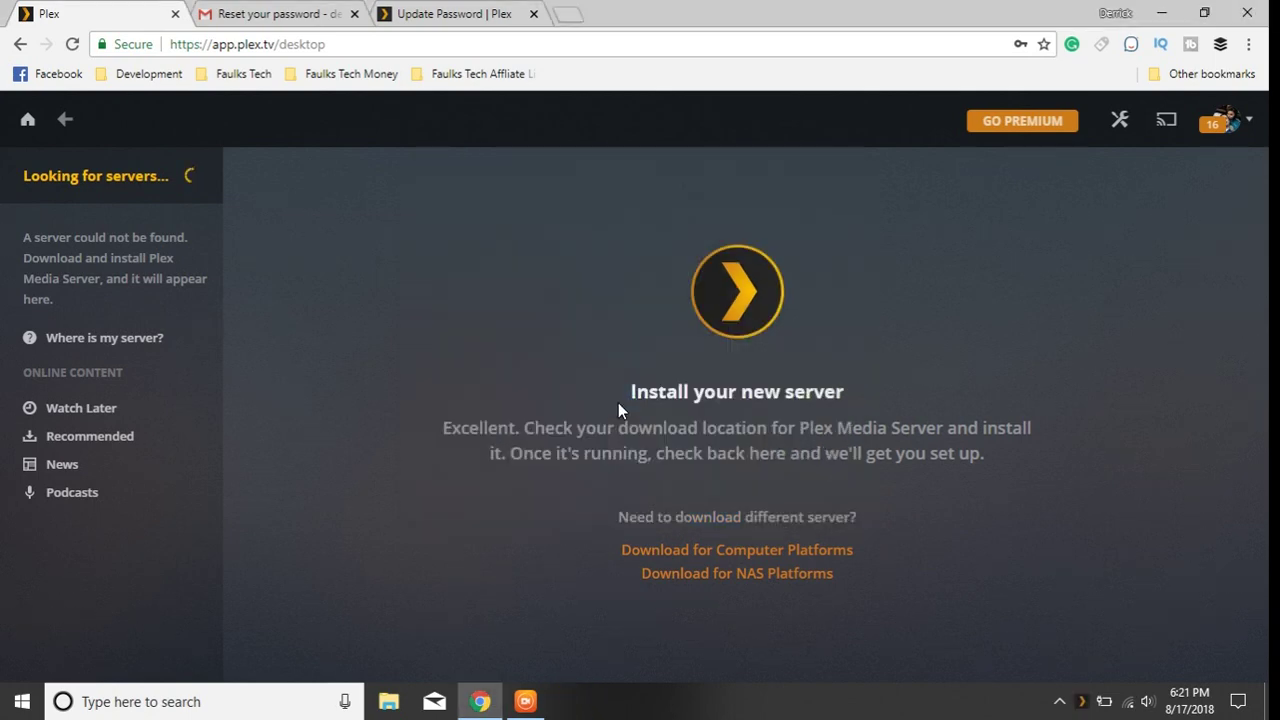
- Close both password tabs, acknowledge How Plex Works, and dismiss the Plex Pass offer
{"action": "left_click", "coordinate": [356, 18]}
{"action": "left_click", "coordinate": [356, 18]}
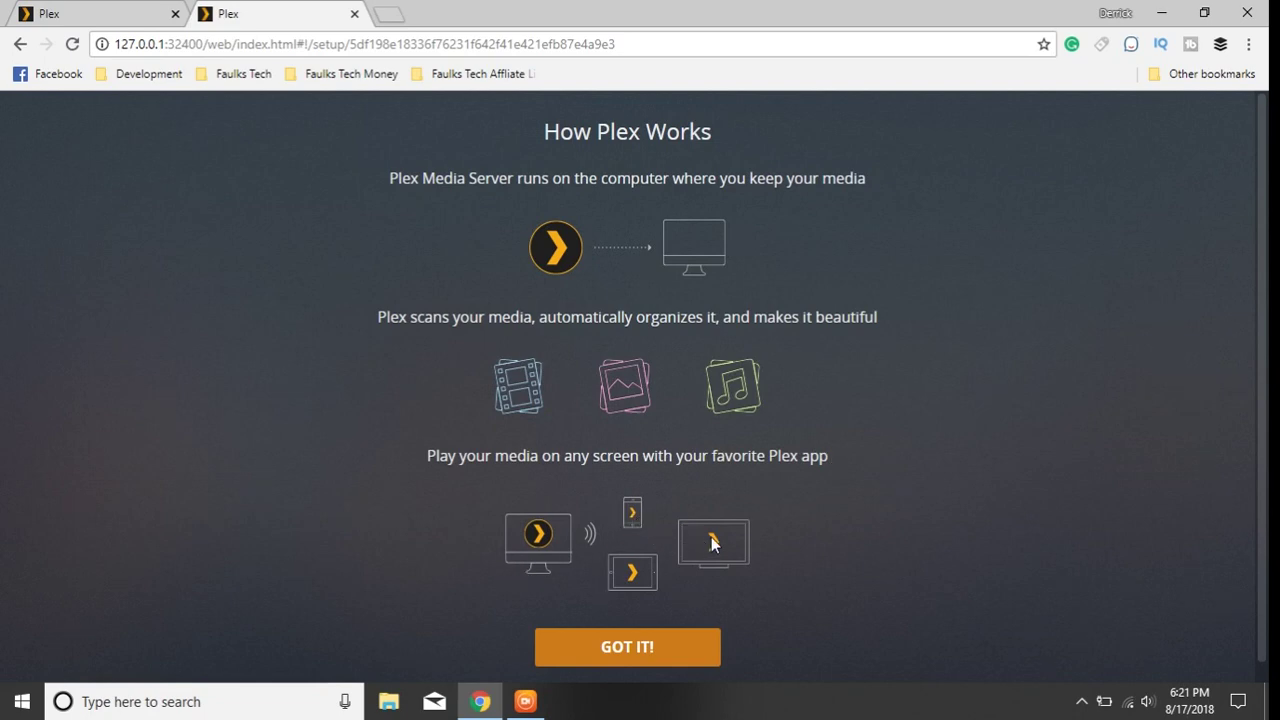
{"action": "left_click", "coordinate": [652, 648]}
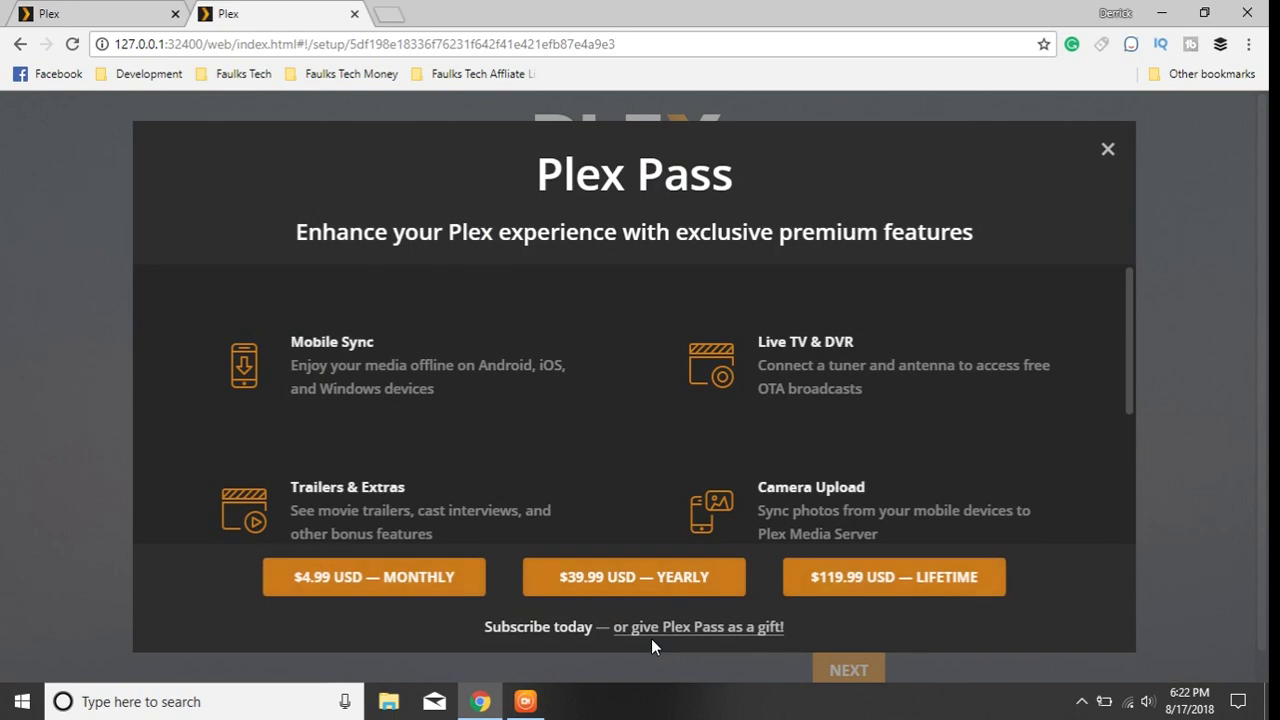
{"action": "left_click", "coordinate": [1106, 152]}
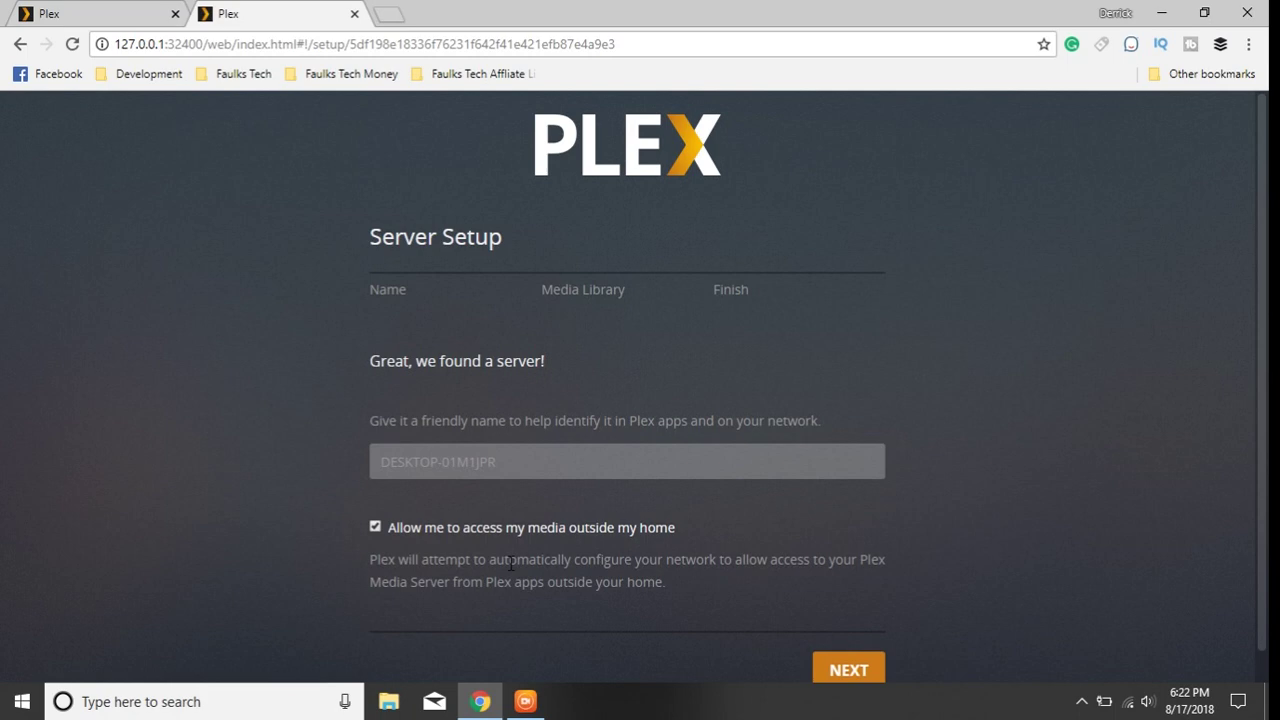
- Disable outside-home media access and name the server 'Plex-O-Beast'
{"action": "left_click", "coordinate": [436, 530]}
{"action": "left_click", "coordinate": [552, 460]}
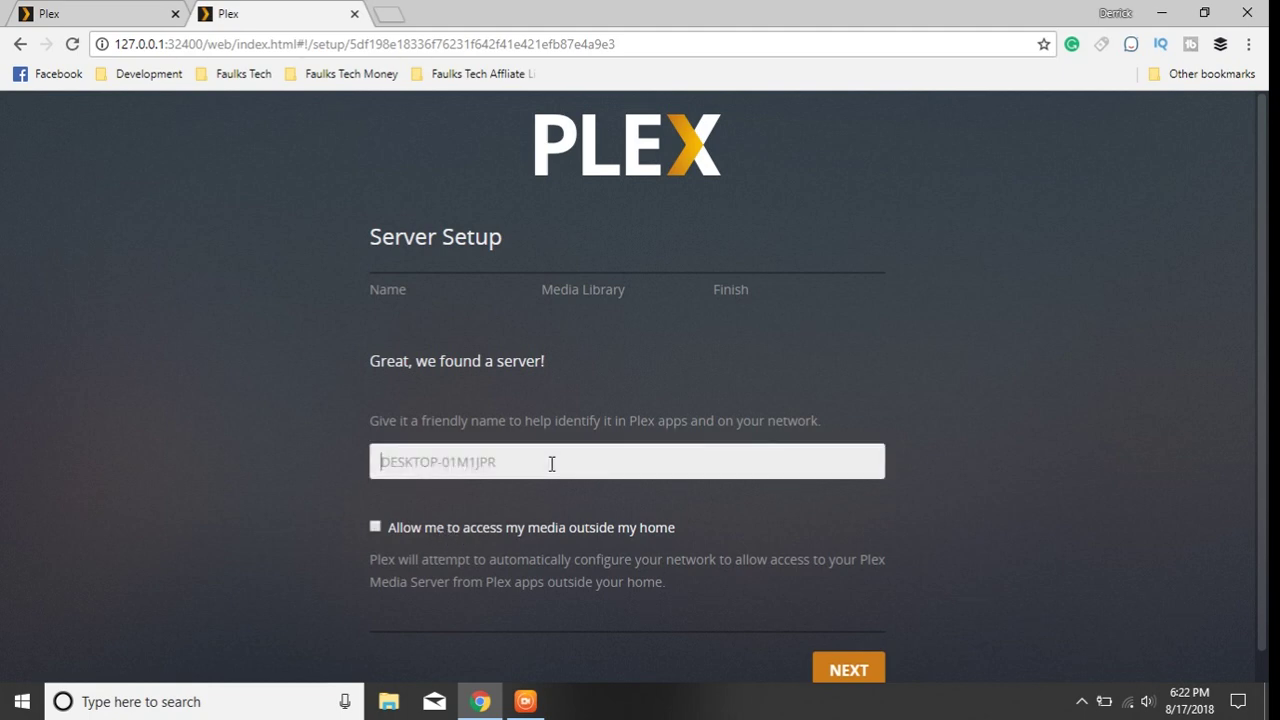
{"action": "type", "text": "Plex"}
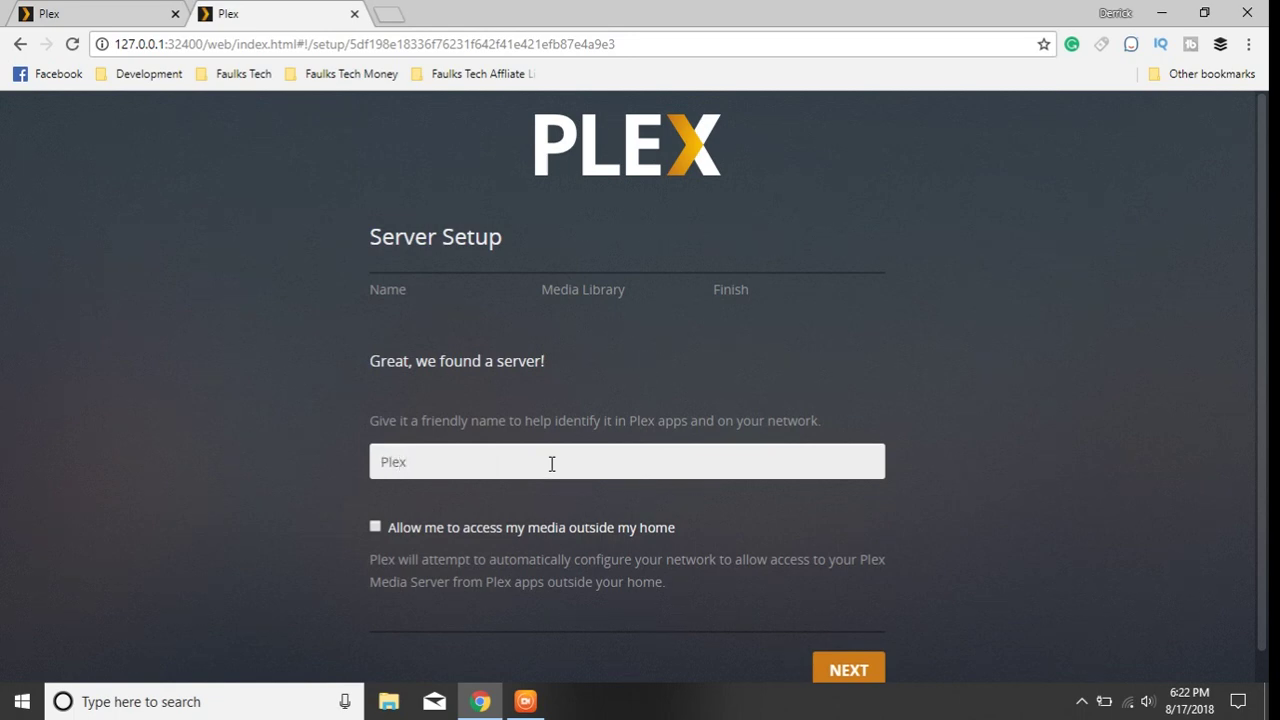
{"action": "type", "text": "-O-BE"}
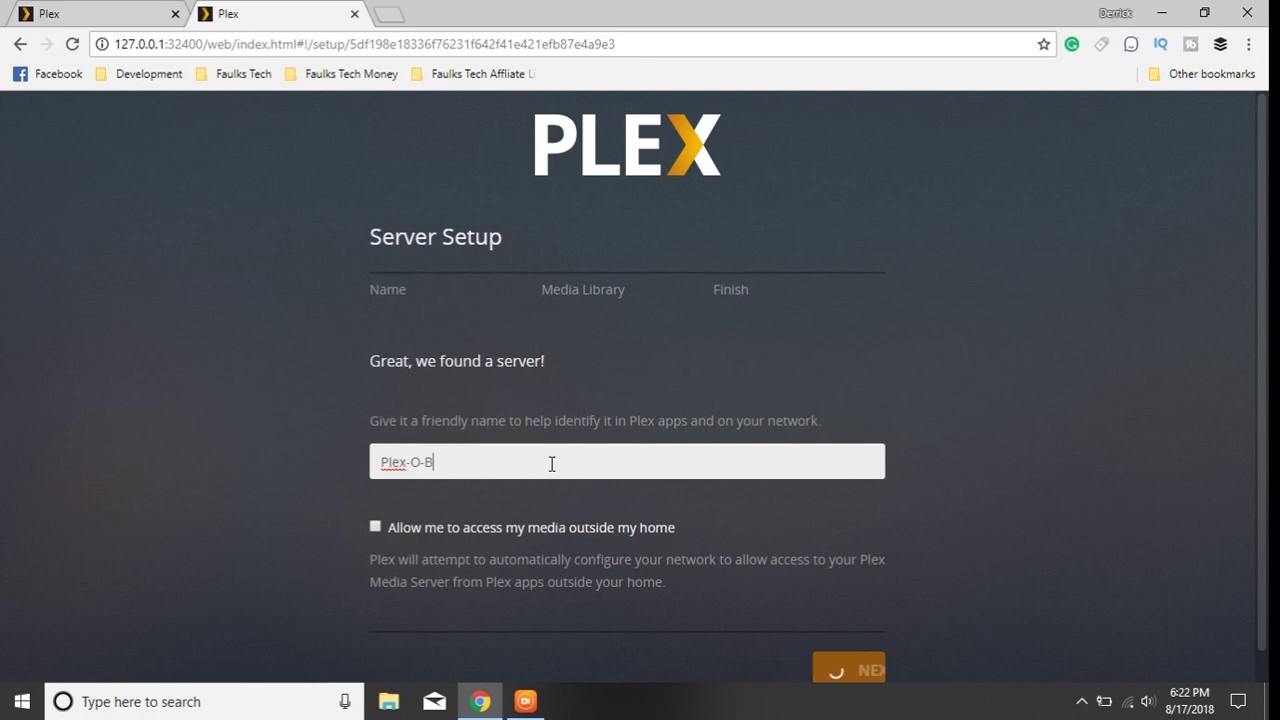
{"action": "key", "text": "BackSpace"}
{"action": "type", "text": "esas"}
{"action": "key", "text": "BackSpace"}
{"action": "key", "text": "BackSpace"}
{"action": "key", "text": "BackSpace"}
{"action": "type", "text": "ast"}
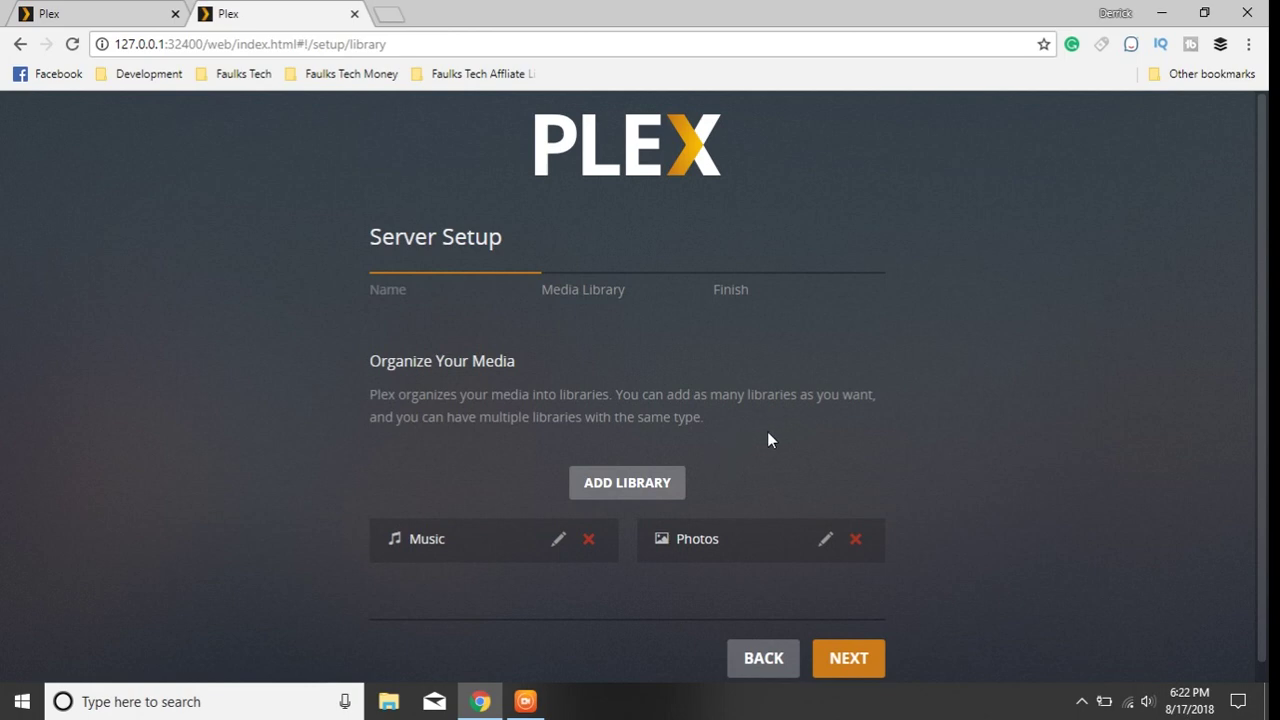
- Delete the default Music and Photos libraries and continue to the Finish step
{"action": "left_click", "coordinate": [592, 542]}
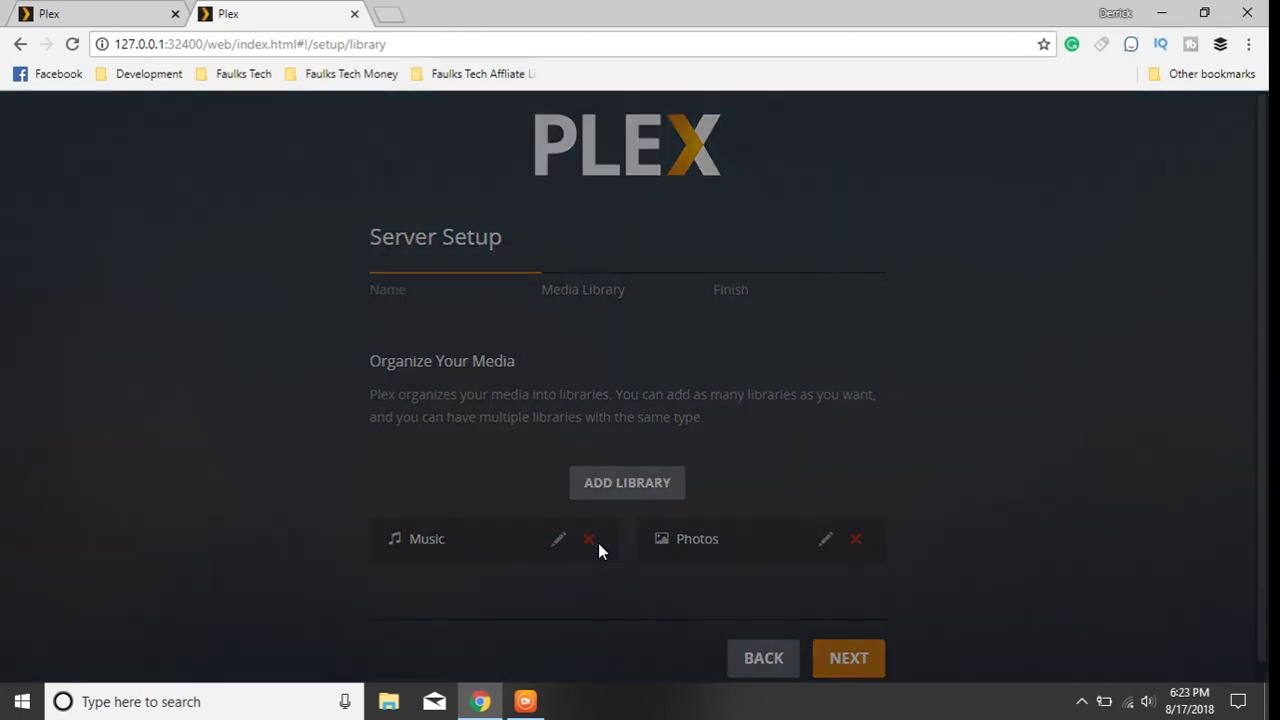
{"action": "left_click", "coordinate": [763, 328]}
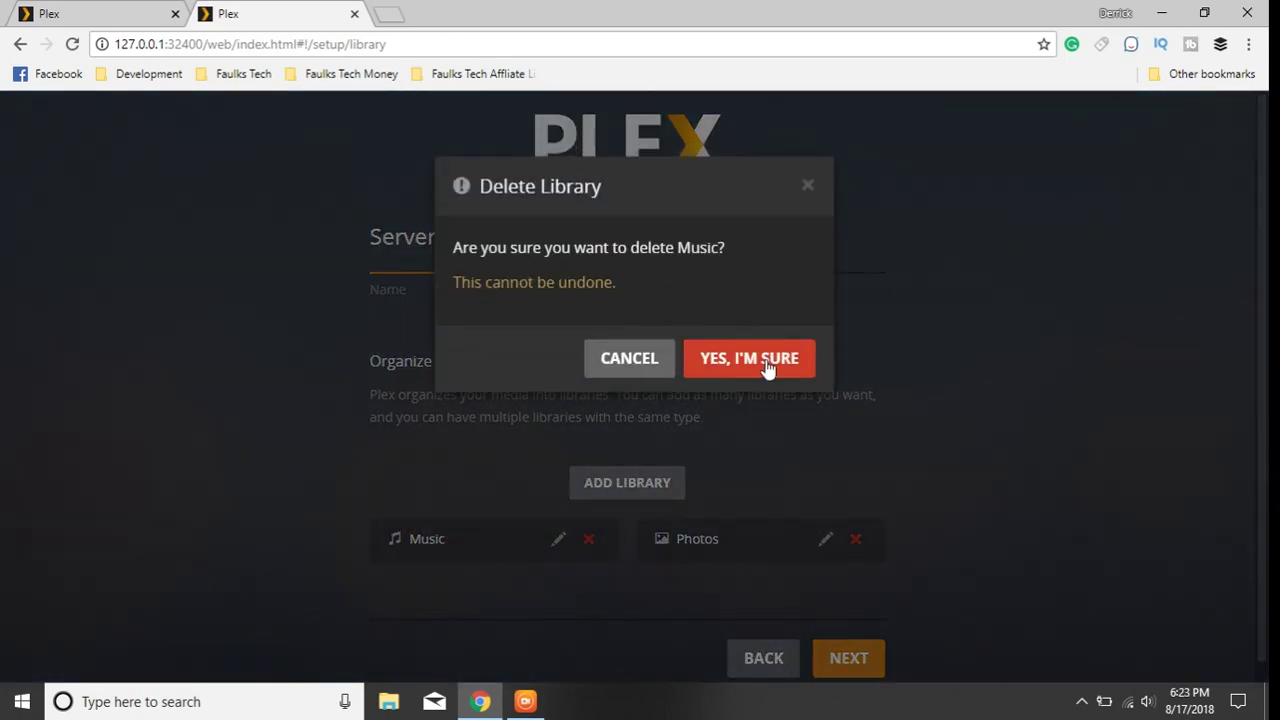
{"action": "left_click", "coordinate": [766, 364]}
{"action": "left_click", "coordinate": [587, 540]}
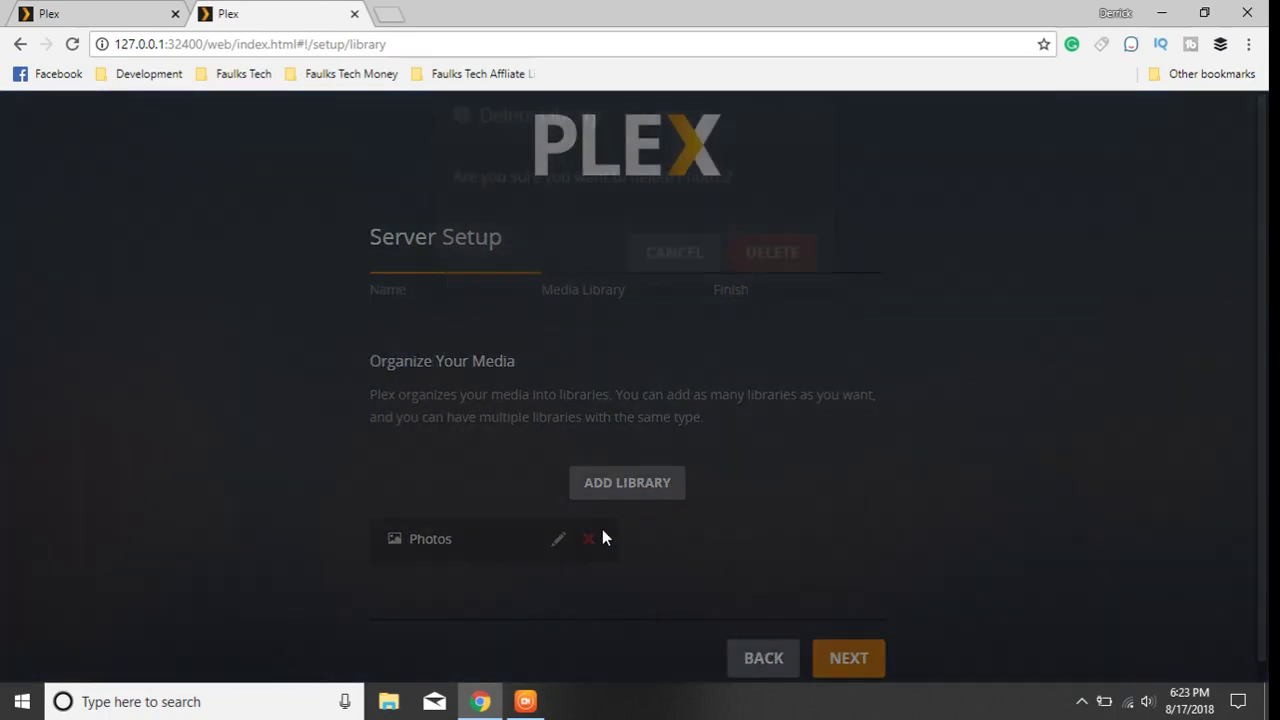
{"action": "left_click", "coordinate": [745, 325]}
{"action": "left_click", "coordinate": [753, 362]}
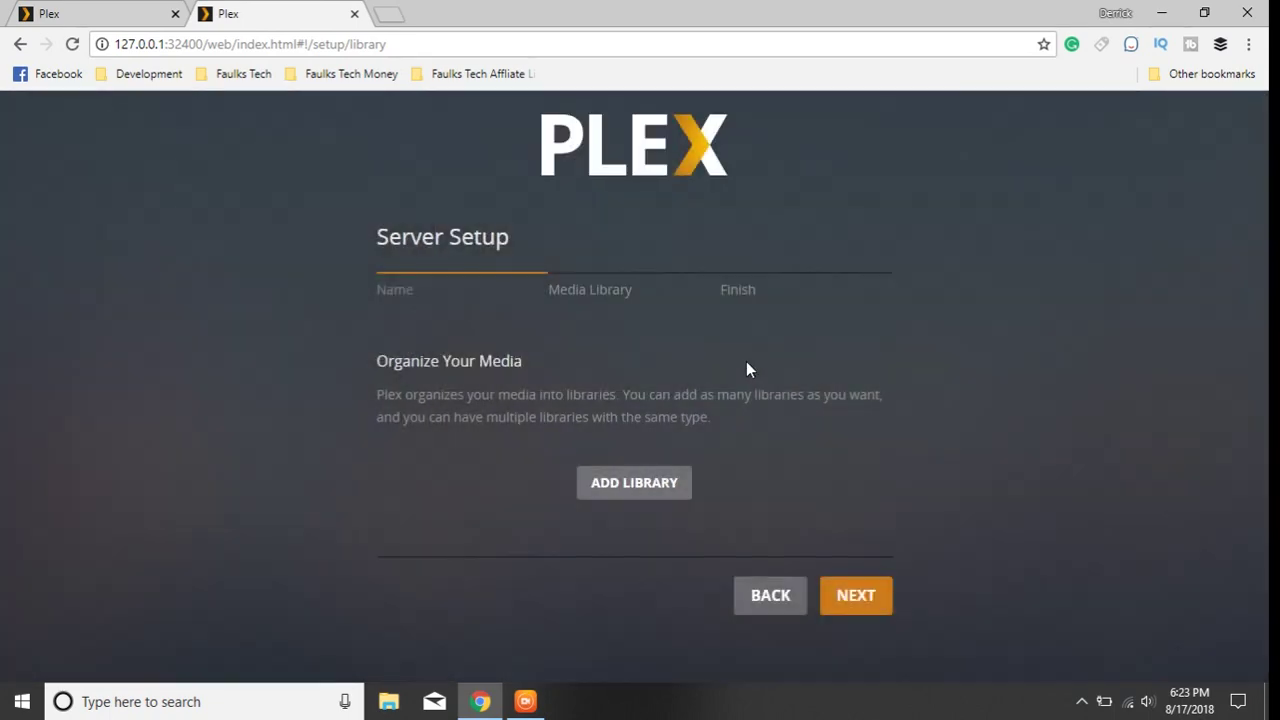
{"action": "left_click", "coordinate": [855, 596]}
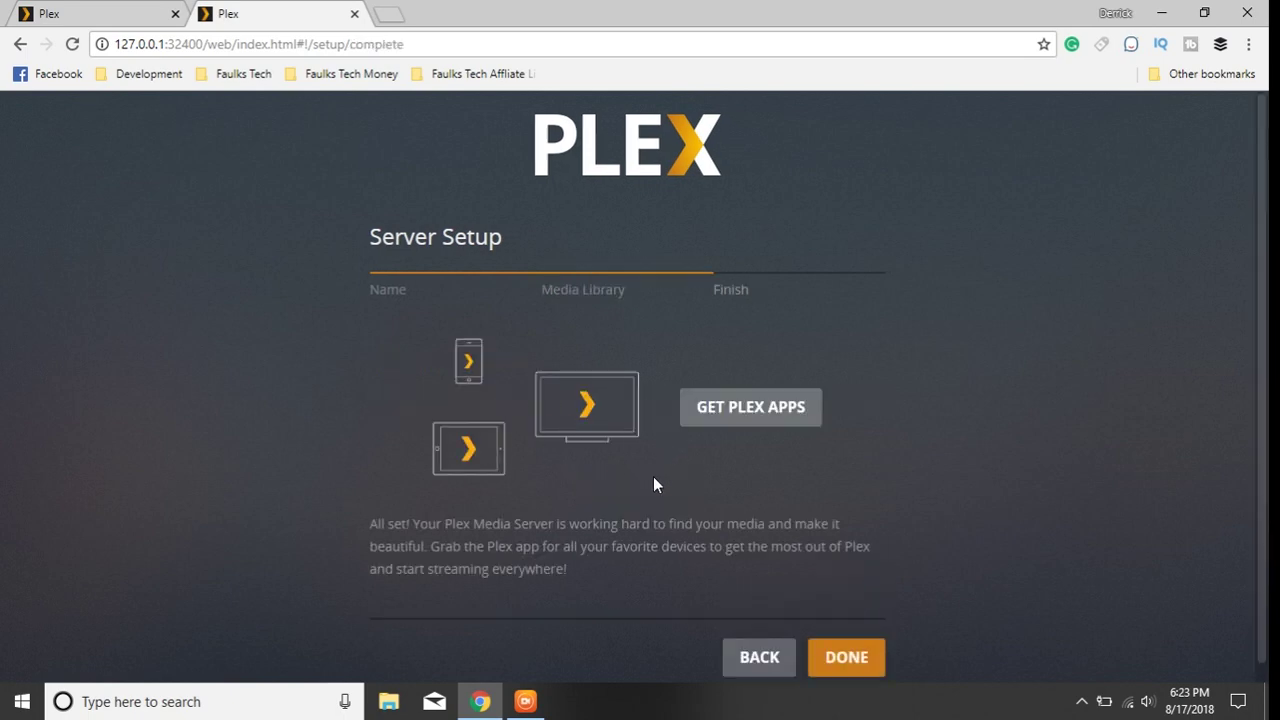
- Finish Server Setup with Done, landing on the server's empty Playlists page
{"action": "left_click", "coordinate": [851, 657]}
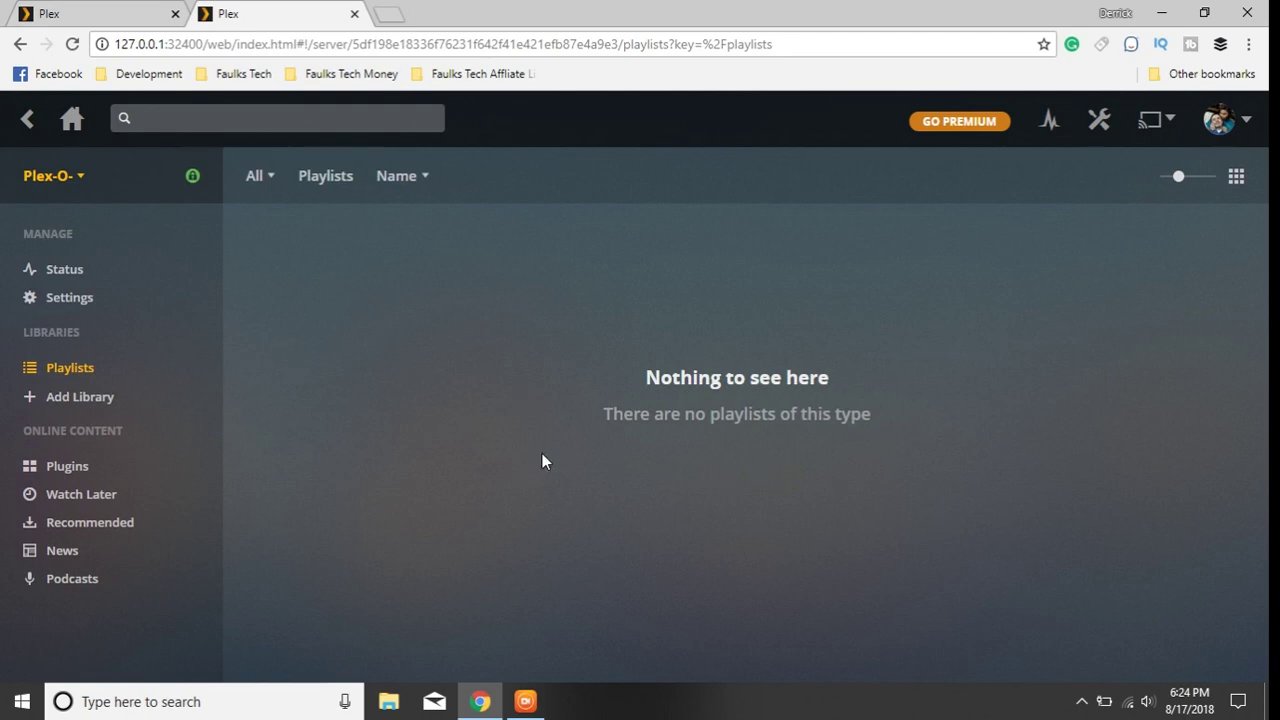
- Create a Movies-type library using the folder E:\Movies and start its scan
{"action": "left_click", "coordinate": [50, 402]}
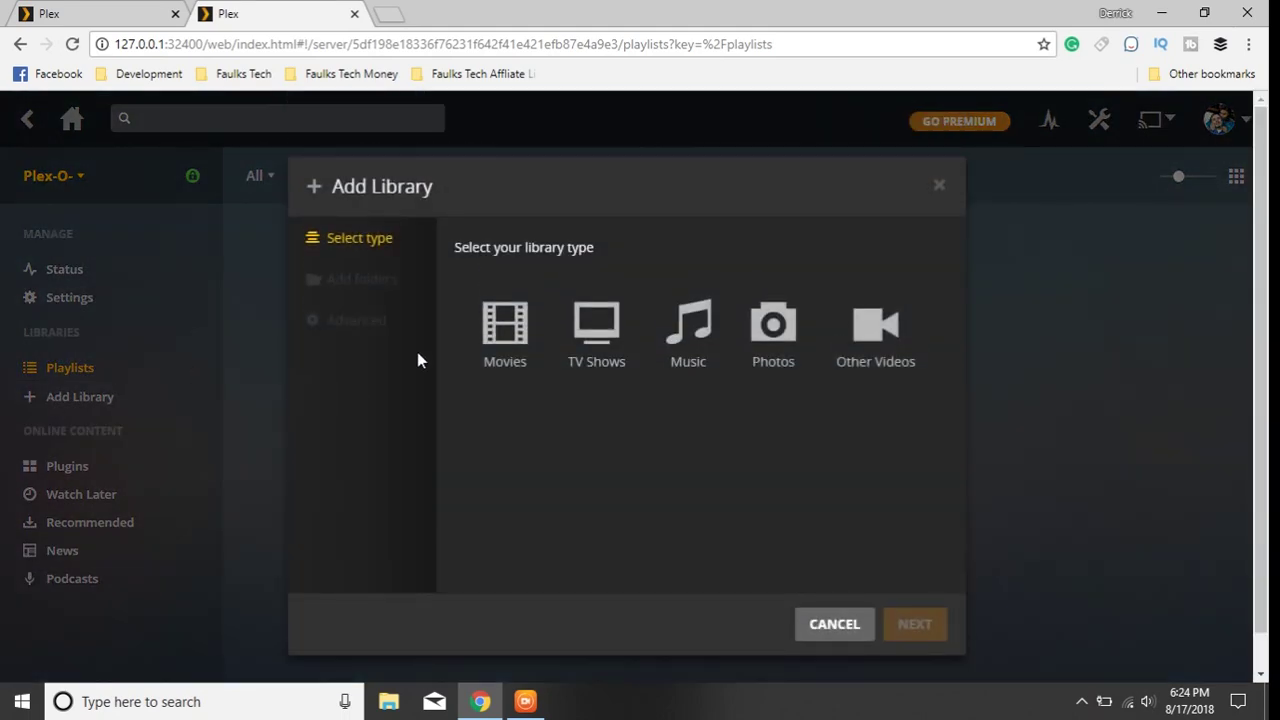
{"action": "left_click", "coordinate": [495, 352]}
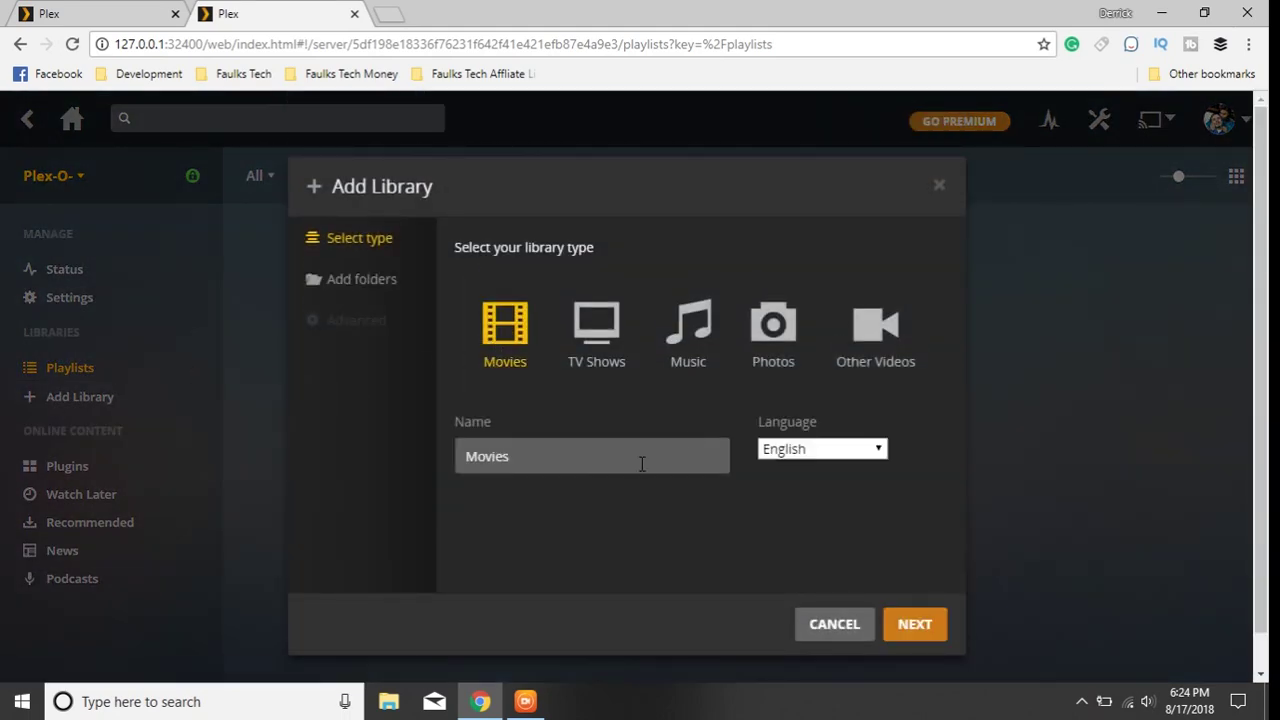
{"action": "left_click", "coordinate": [907, 624]}
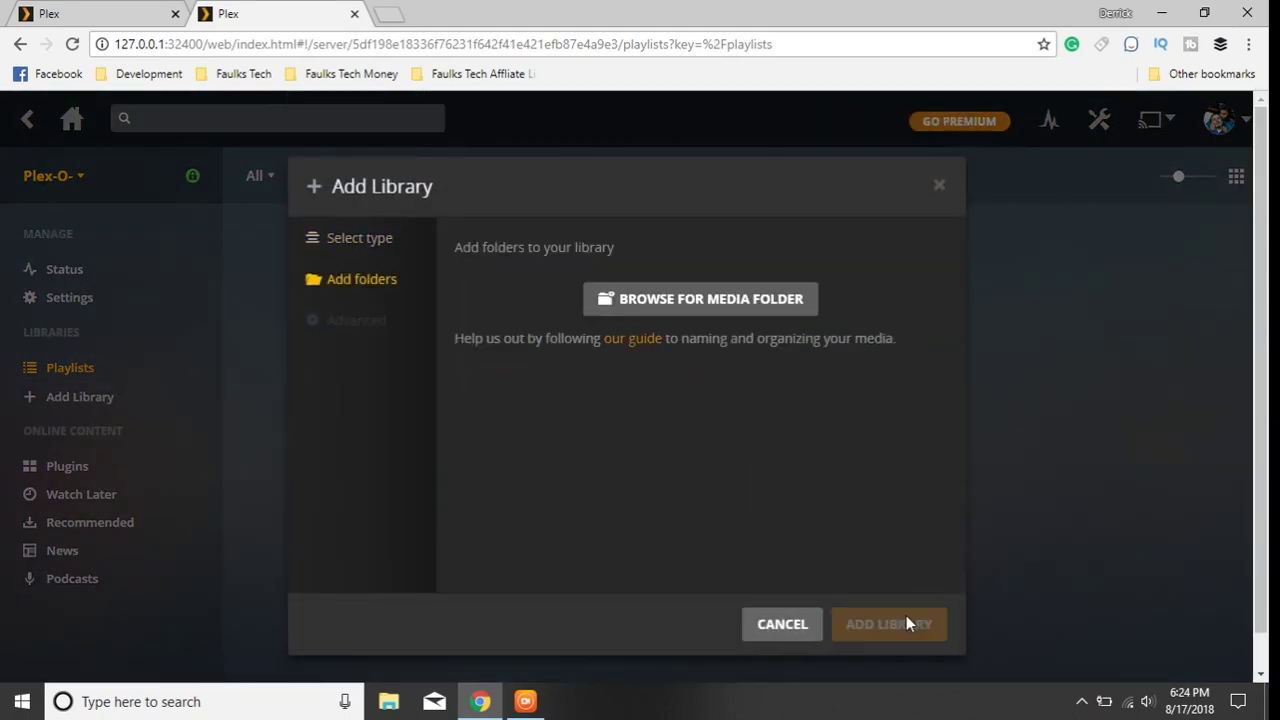
{"action": "left_click", "coordinate": [735, 309]}
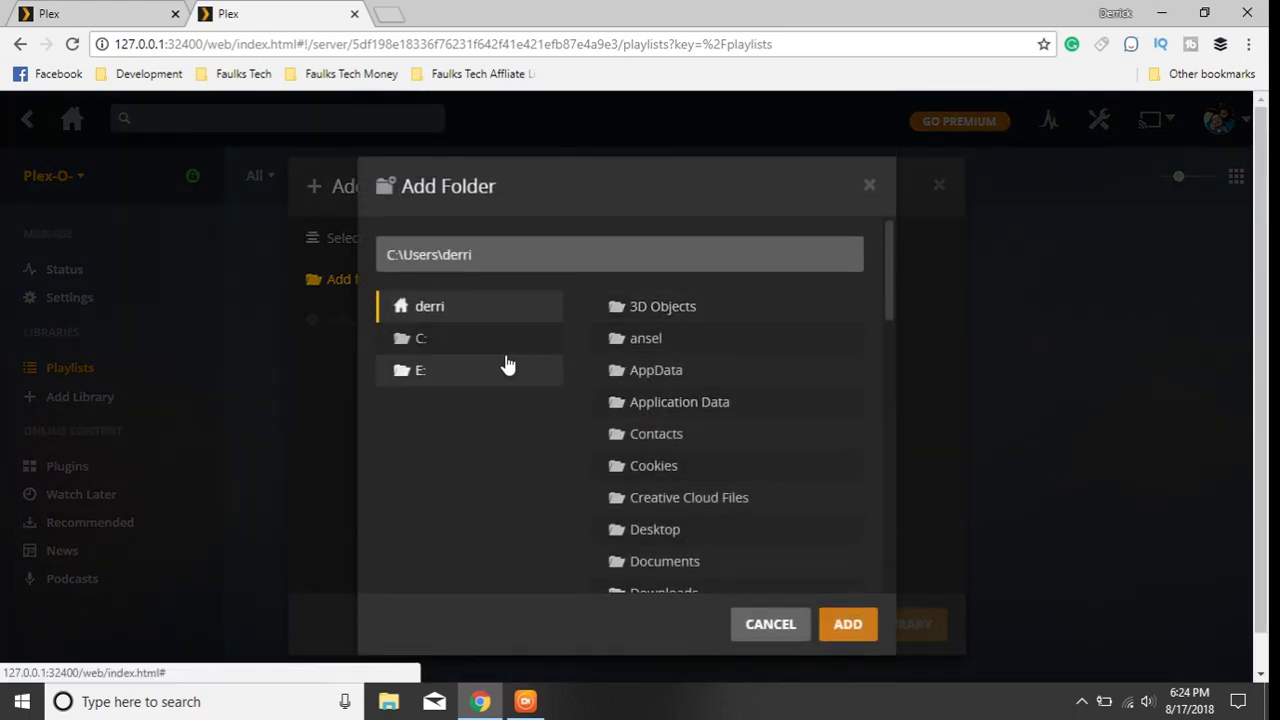
{"action": "left_click", "coordinate": [508, 367]}
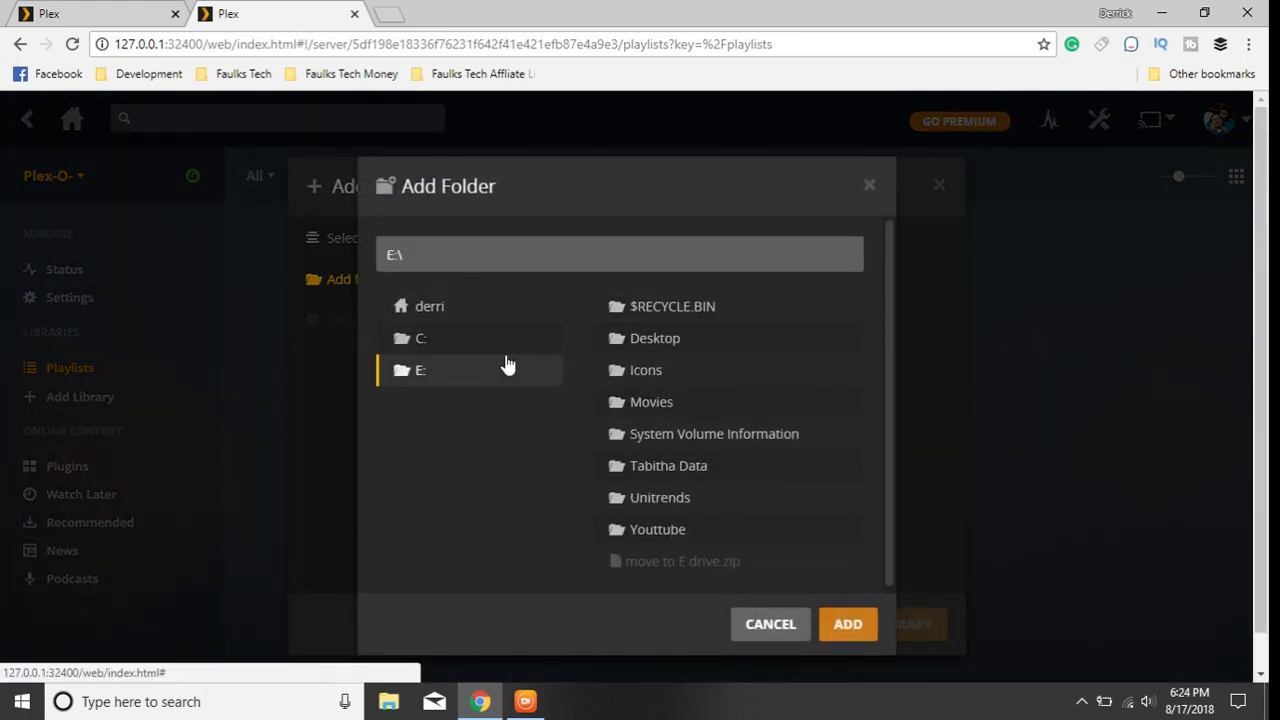
{"action": "left_click", "coordinate": [640, 402]}
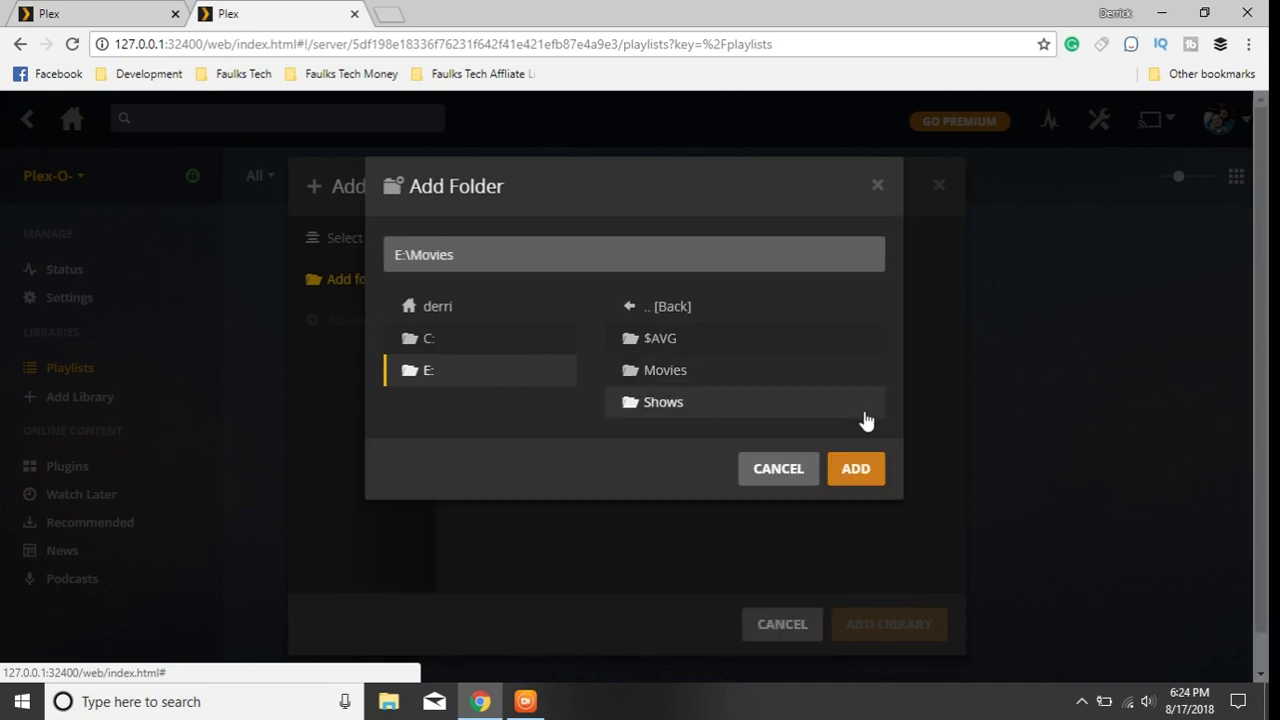
{"action": "left_click", "coordinate": [857, 468]}
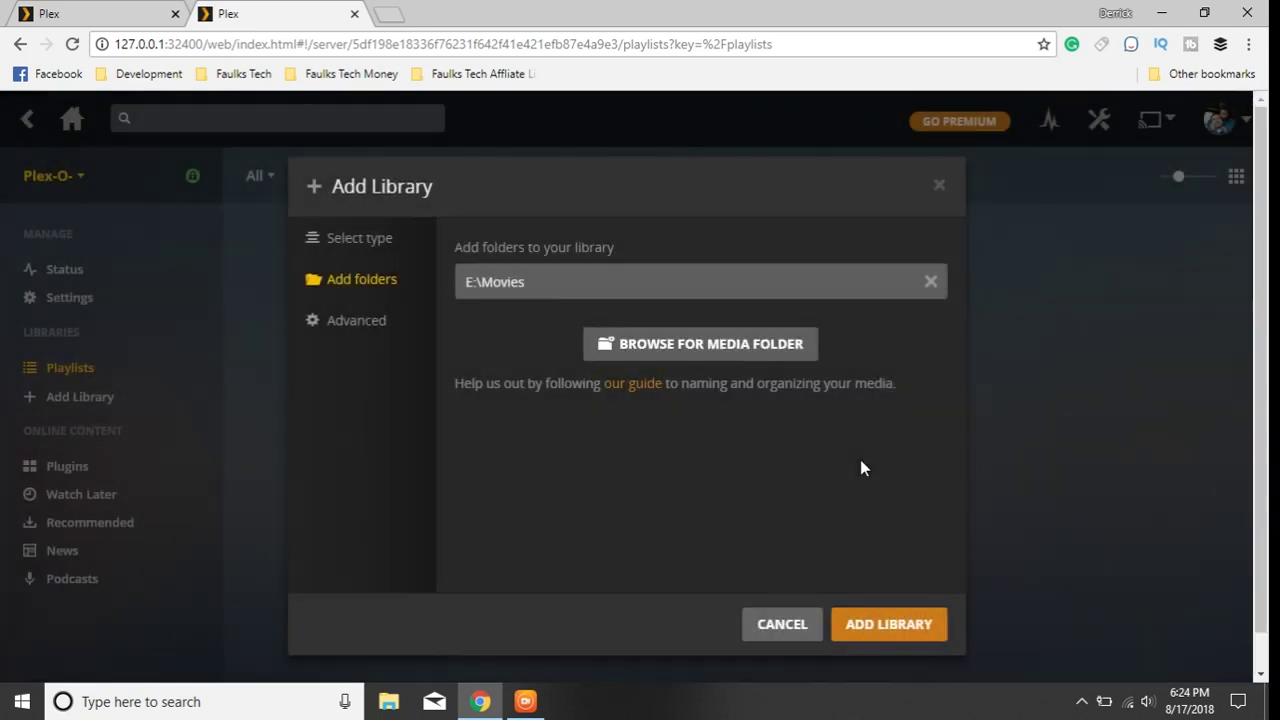
{"action": "left_click", "coordinate": [908, 632]}
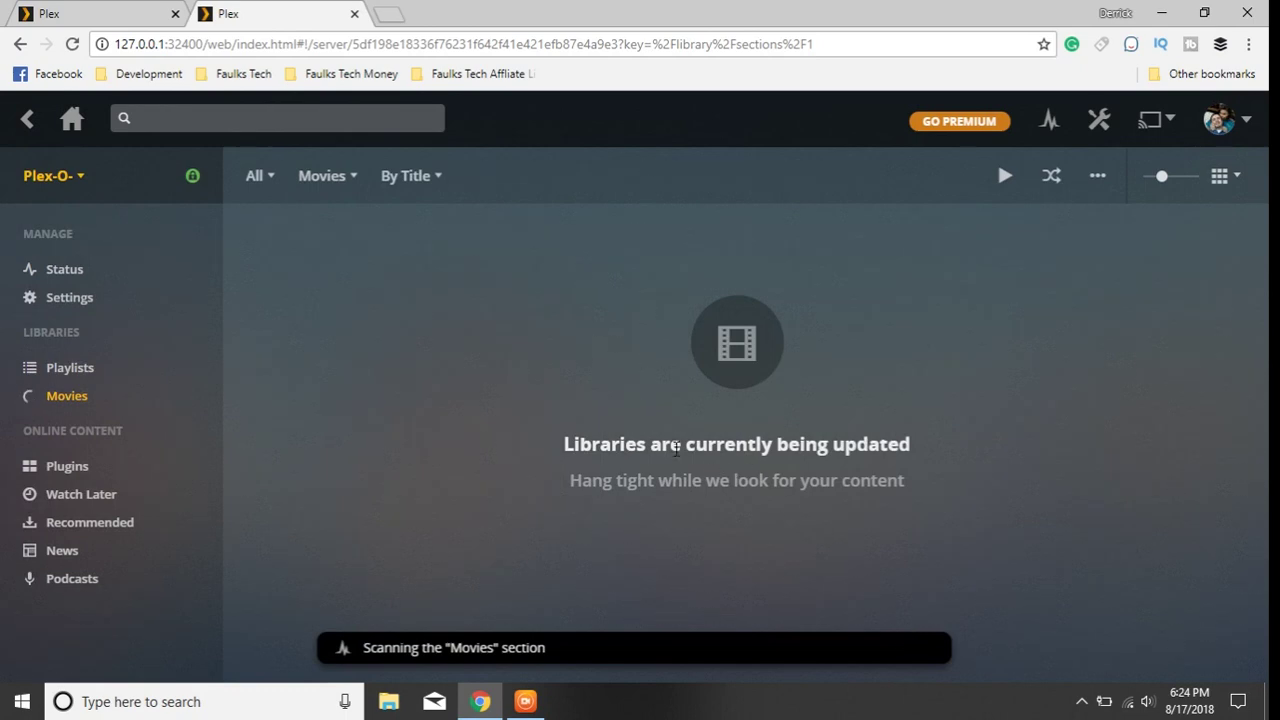